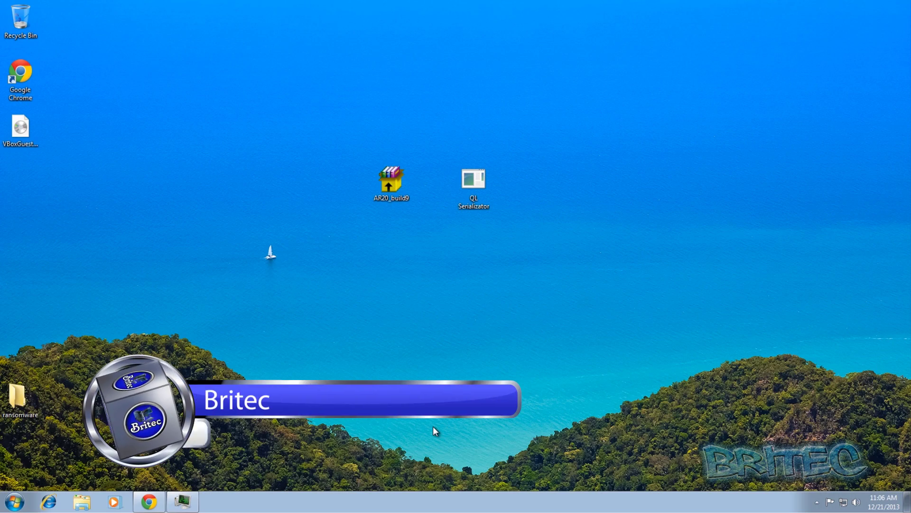
Restore Chrome showing the 'Using Trend Micro AntiRansomware Tool' support article
left_click(149, 501)
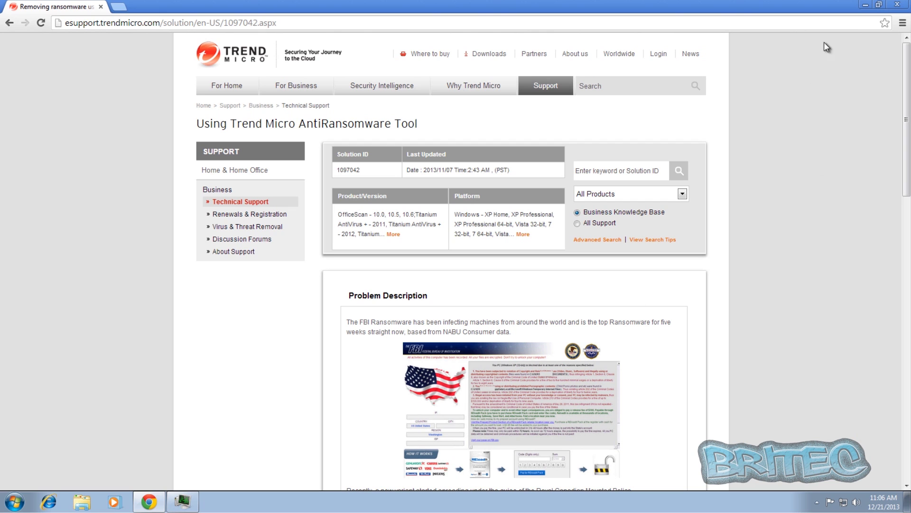
Minimize Chrome to hide the AntiRansomware support page
left_click(865, 4)
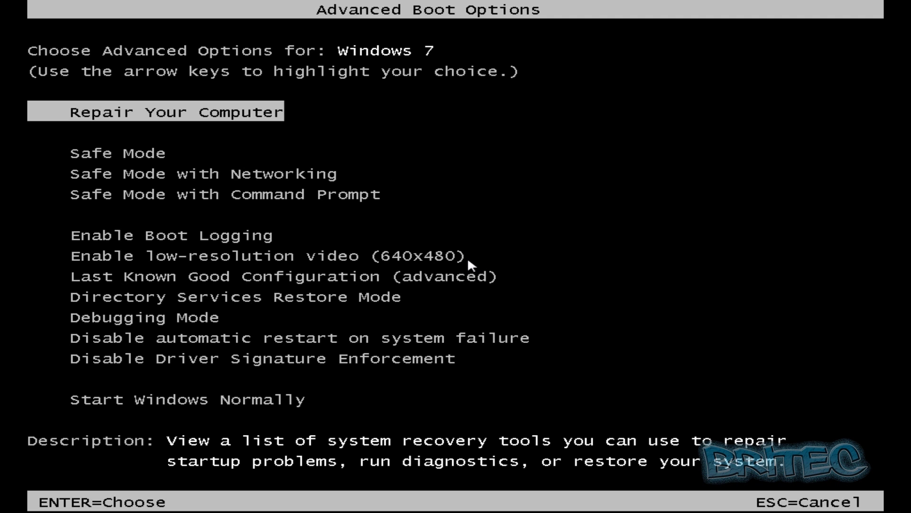
Highlight Safe Mode with Command Prompt in Advanced Boot Options and boot into it
key("Down")
key("Down")
key("Down")
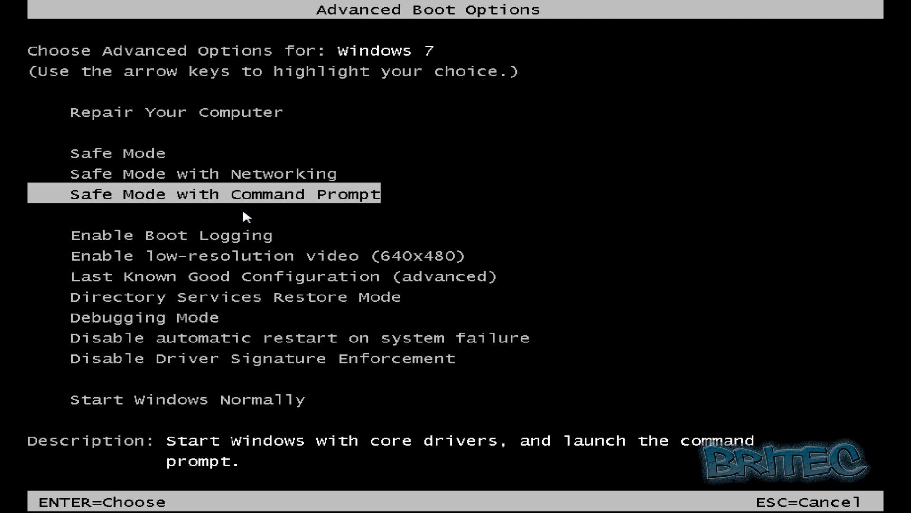
key("Up")
key("Up")
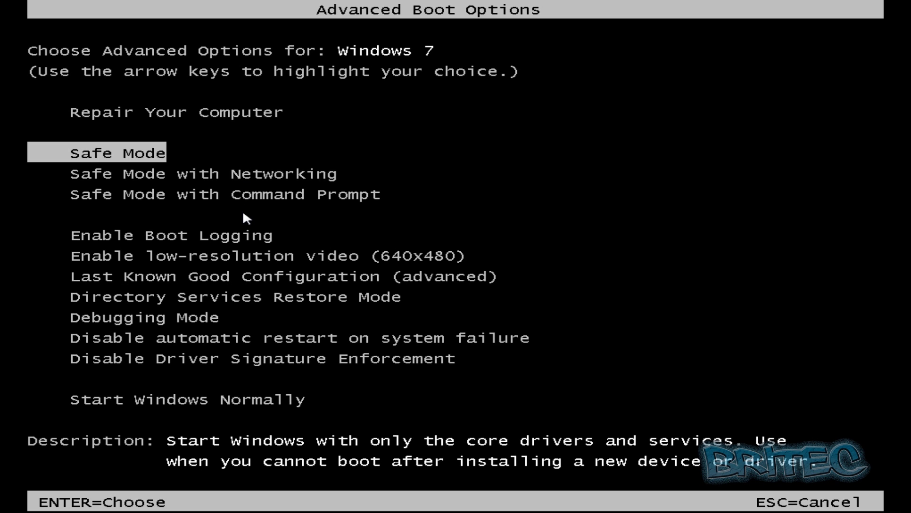
key("Down")
key("Up")
key("Down")
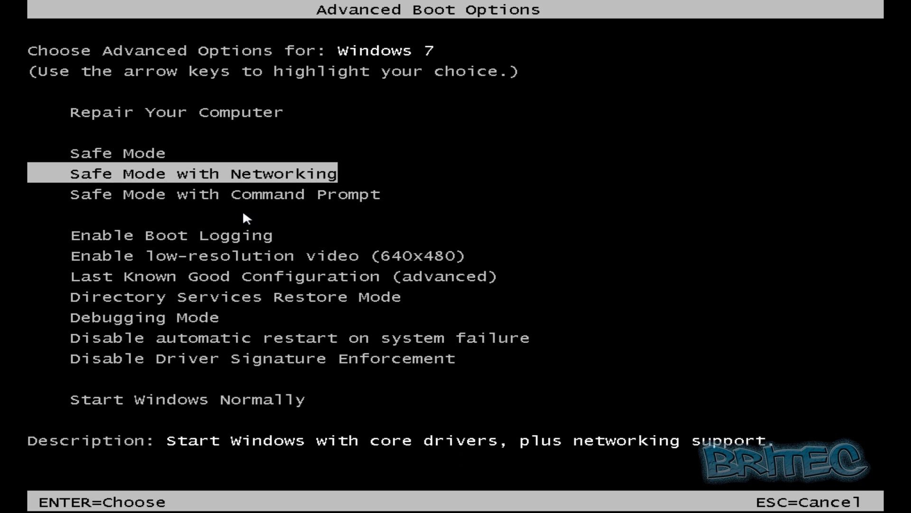
key("Down")
key("Return")
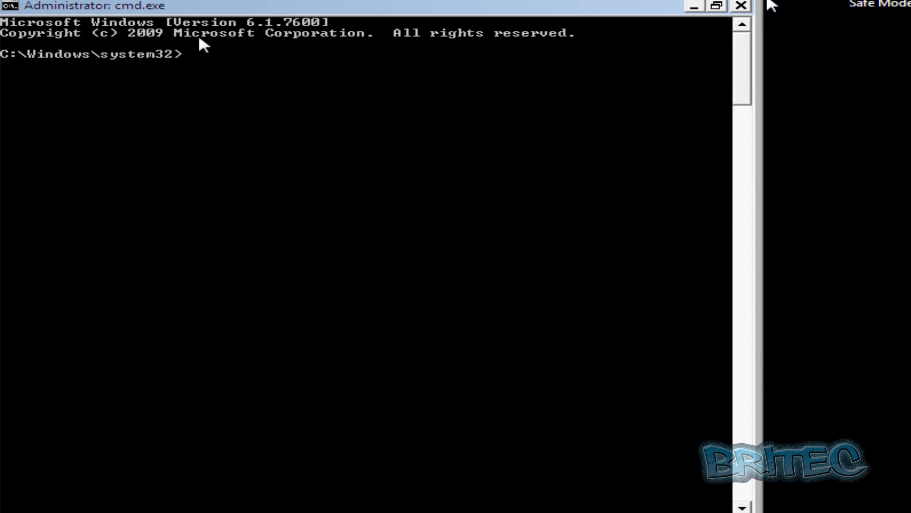
Run explorer to load the Safe Mode desktop, then close cmd and Help and Support
type("explorer")
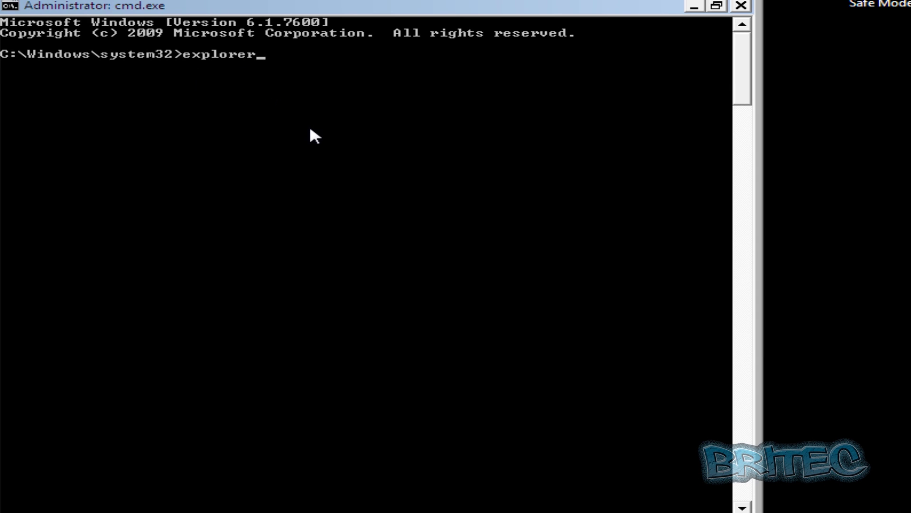
key("Return")
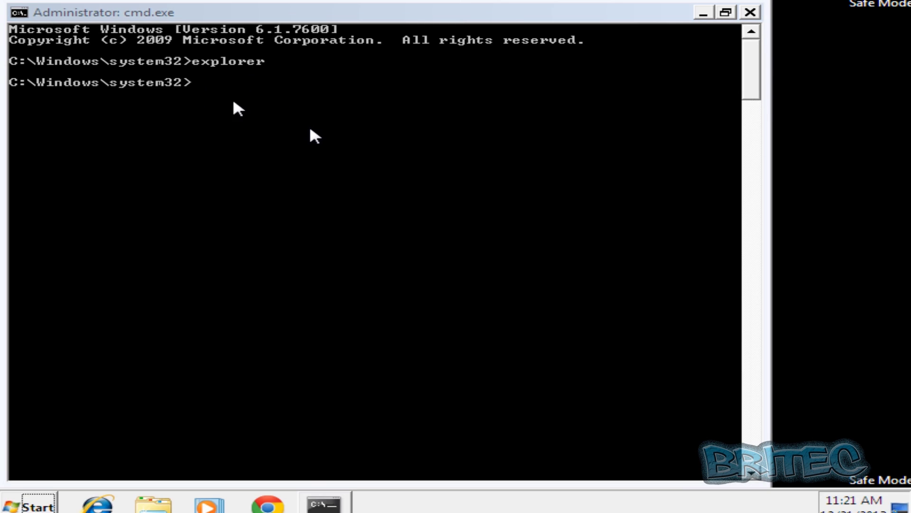
left_click(744, 13)
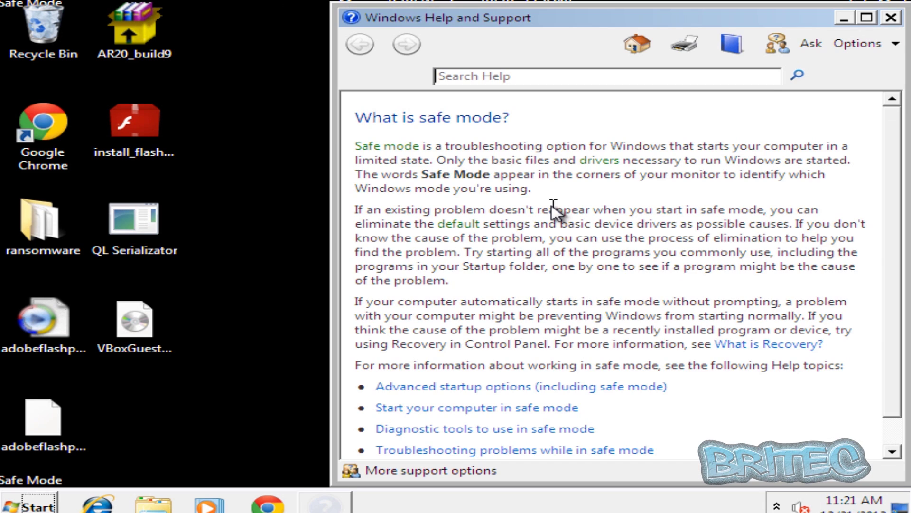
left_click(891, 17)
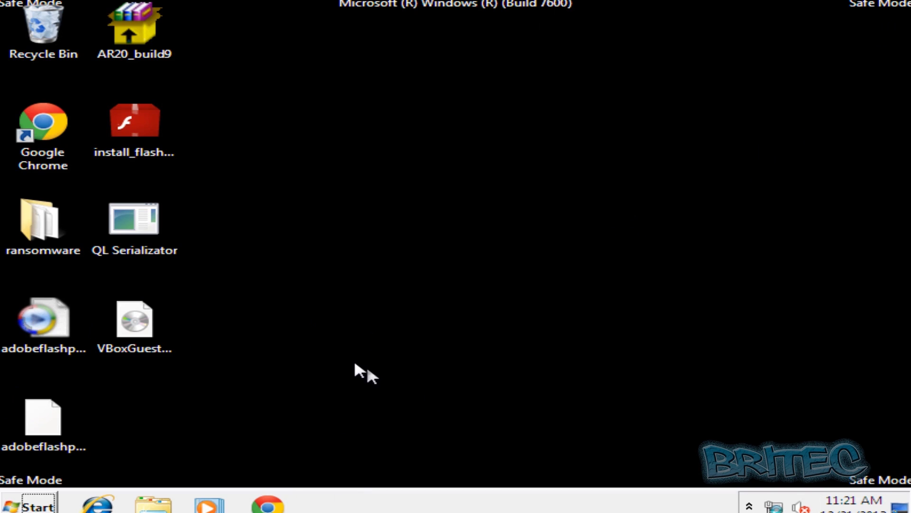
Move AR20_build9 to the desktop centre, check Computer, and launch the self-extracting archive
left_click_drag(136, 30, 503, 221)
left_click(29, 503)
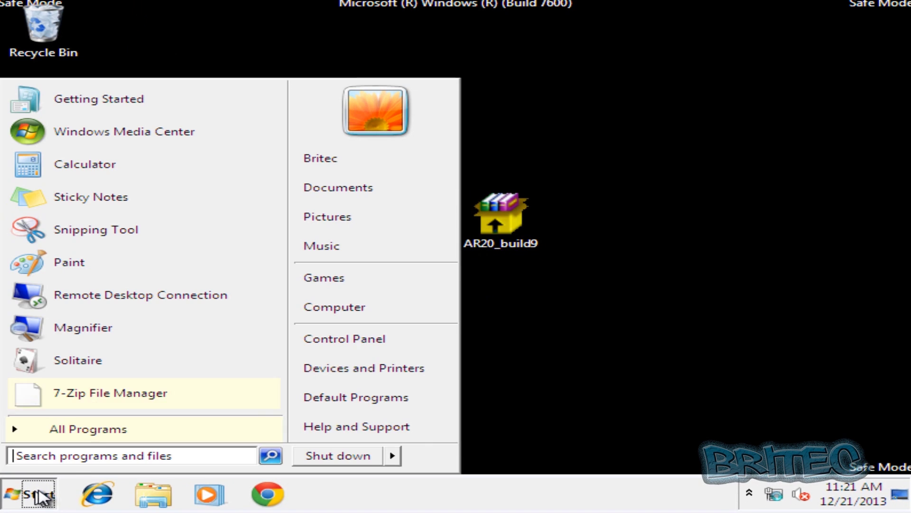
left_click(347, 305)
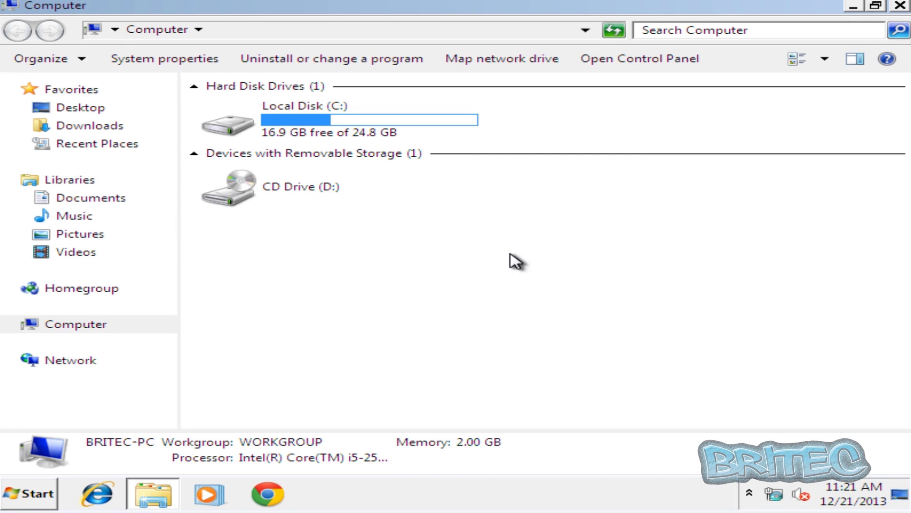
left_click(901, 5)
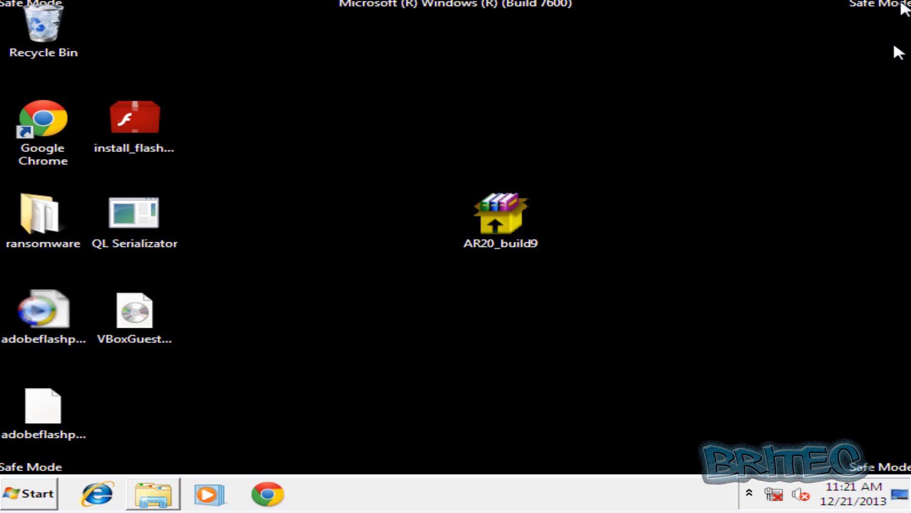
left_click(496, 223)
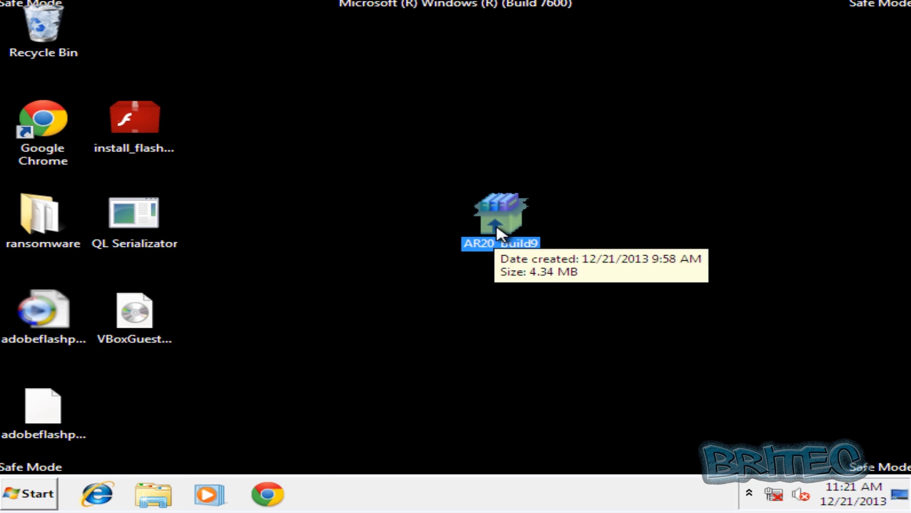
double_click(499, 228)
Run and install AntiRansomware from AR20_build9, then start a ransomware scan
left_click(517, 262)
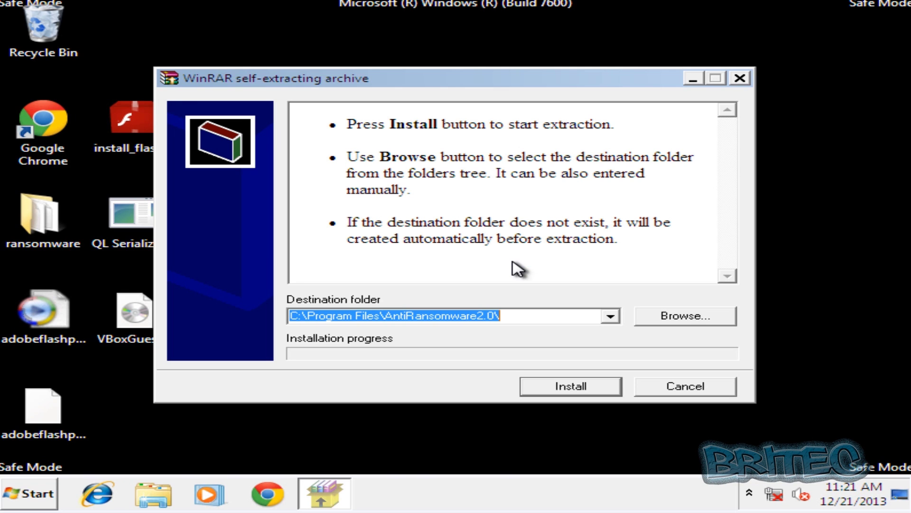
left_click(569, 385)
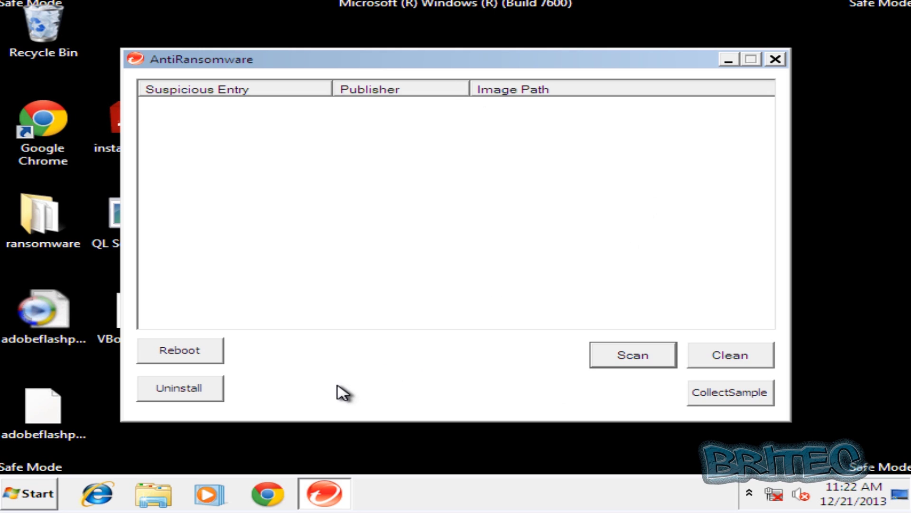
left_click(623, 364)
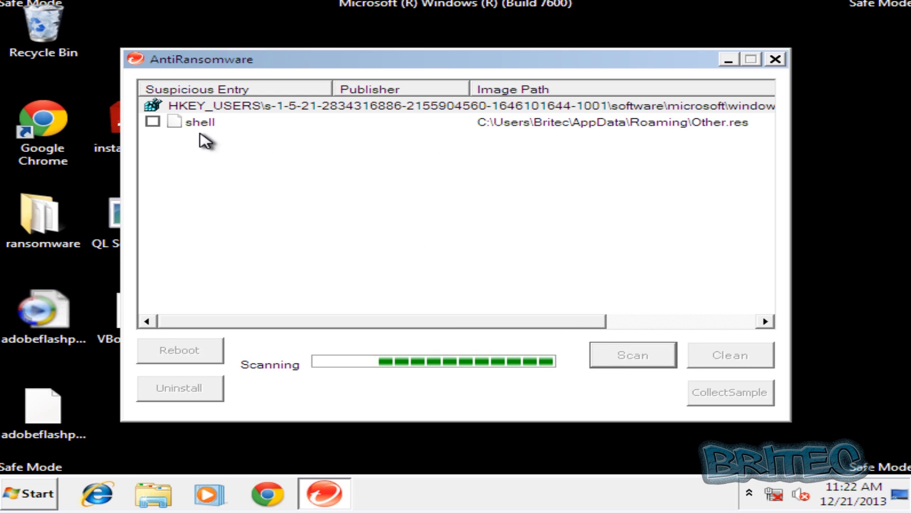
Clean the flagged shell entry pointing to Other.res and close the tool
left_click(152, 121)
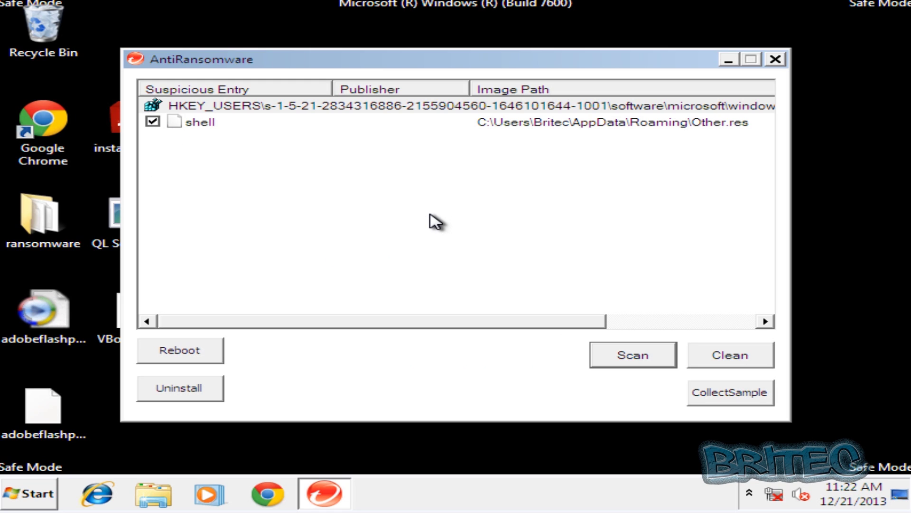
left_click(761, 363)
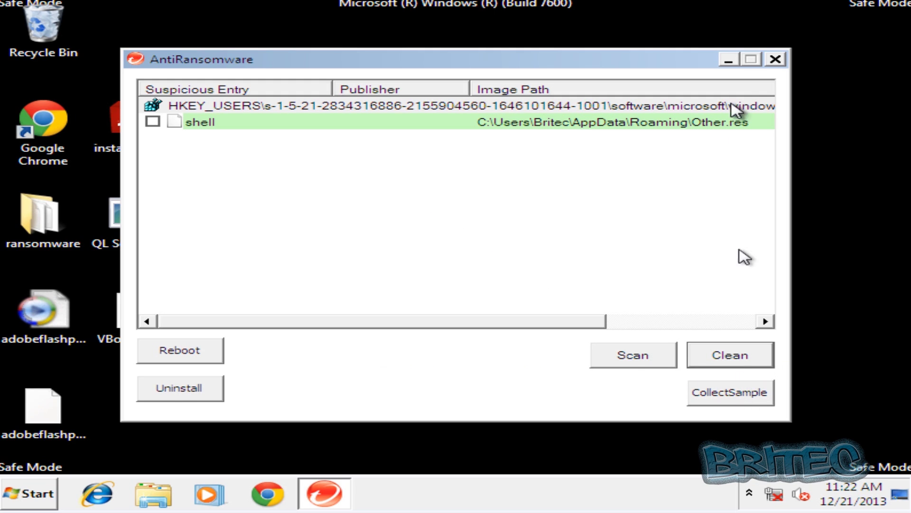
left_click(775, 59)
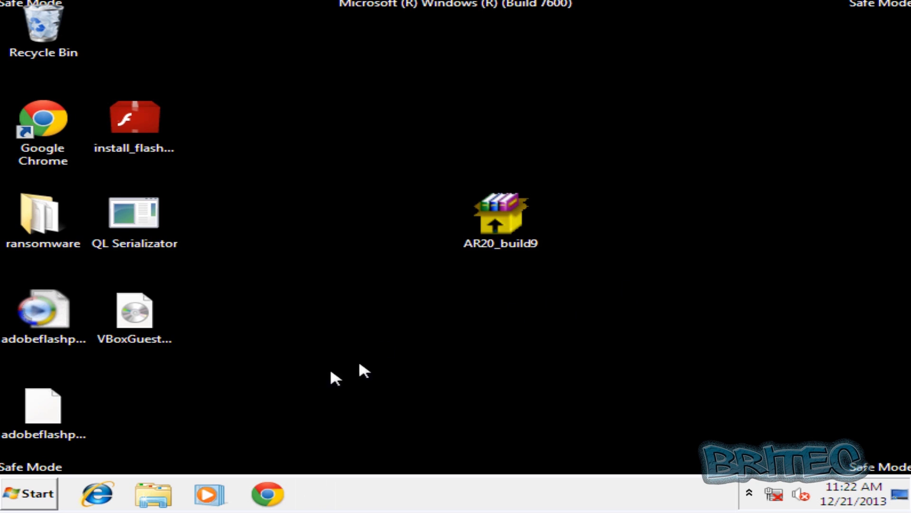
Restart Windows from the Start menu's shutdown options to leave Safe Mode
left_click(47, 494)
left_click(392, 456)
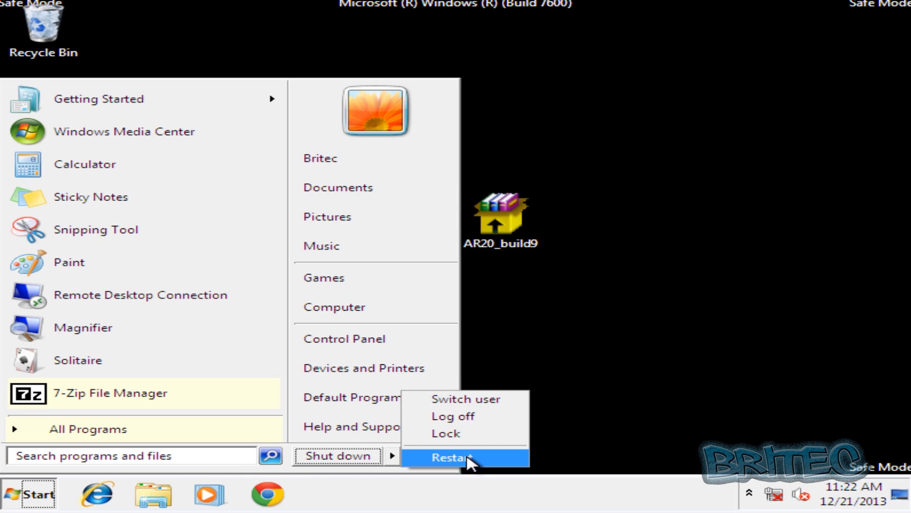
left_click(468, 458)
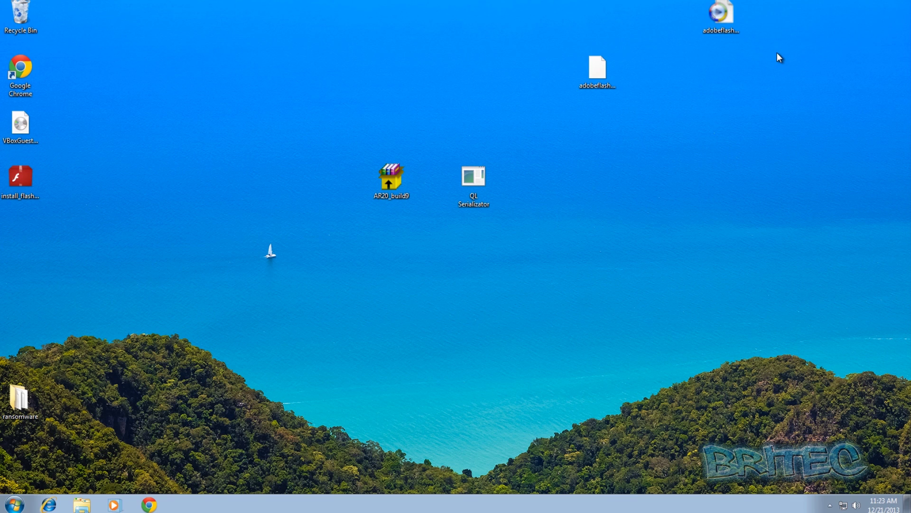
Delete the selected Flash installer file to the Recycle Bin
left_click_drag(20, 179, 180, 75)
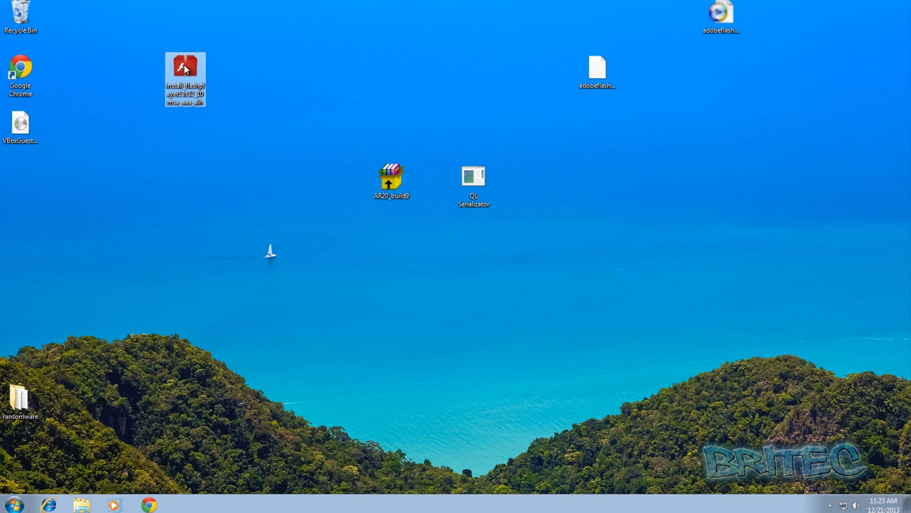
right_click(184, 67)
left_click(226, 211)
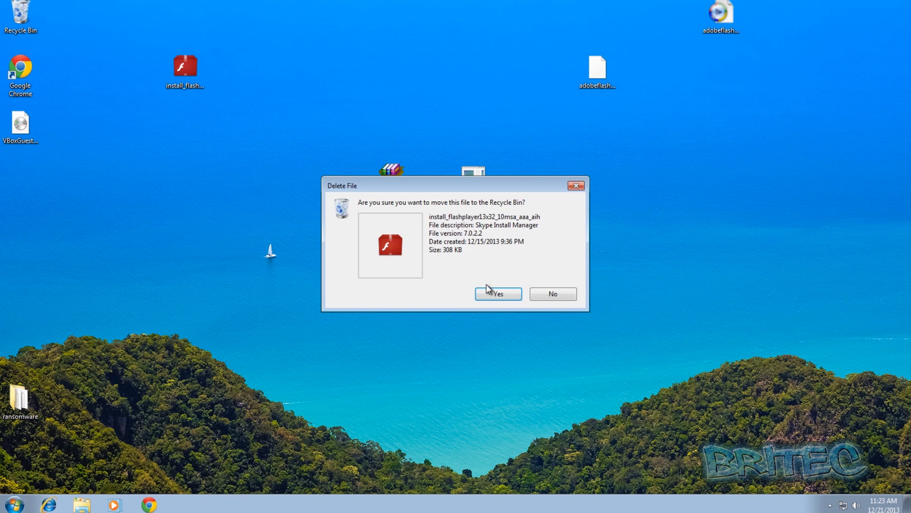
left_click(489, 291)
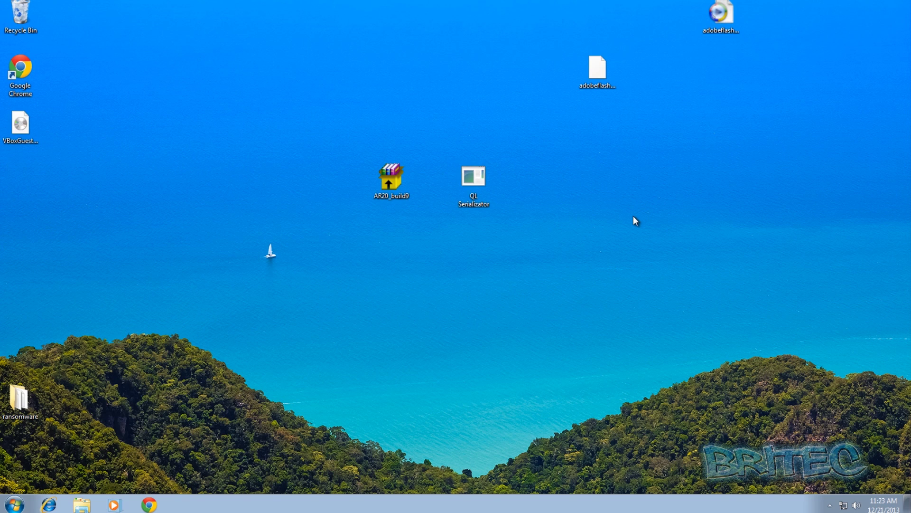
Delete the QL Serializator file to the Recycle Bin
right_click(458, 175)
left_click(492, 346)
left_click(499, 298)
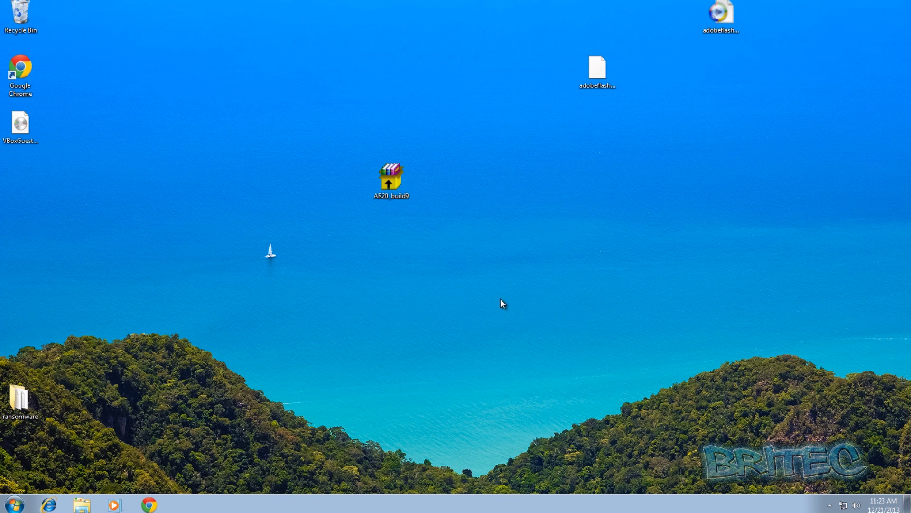
Delete the extra top-right Flash file, then run the remaining Flash installer and log on
left_click_drag(720, 14, 470, 180)
right_click(594, 66)
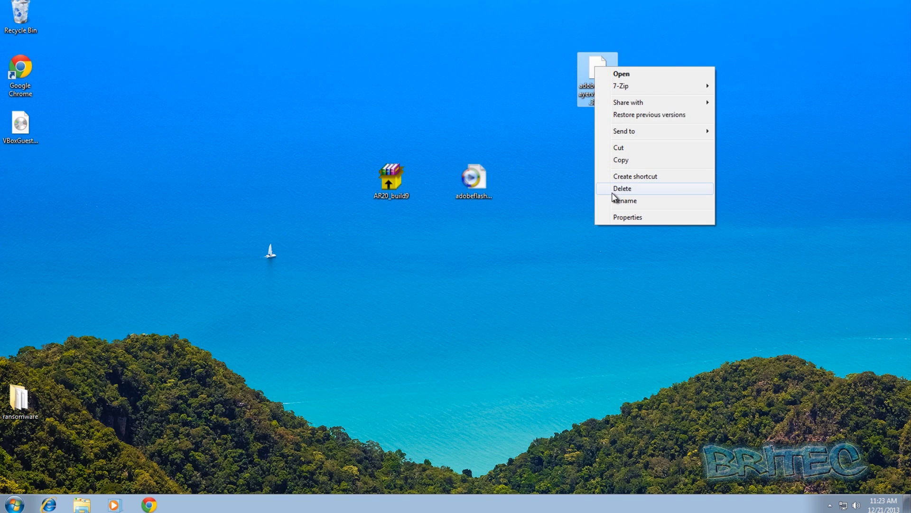
left_click(614, 190)
left_click(498, 293)
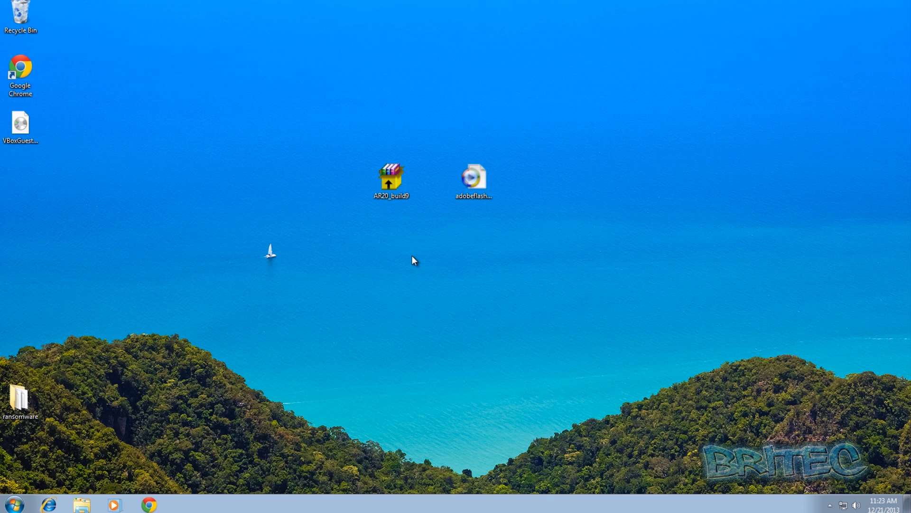
double_click(477, 181)
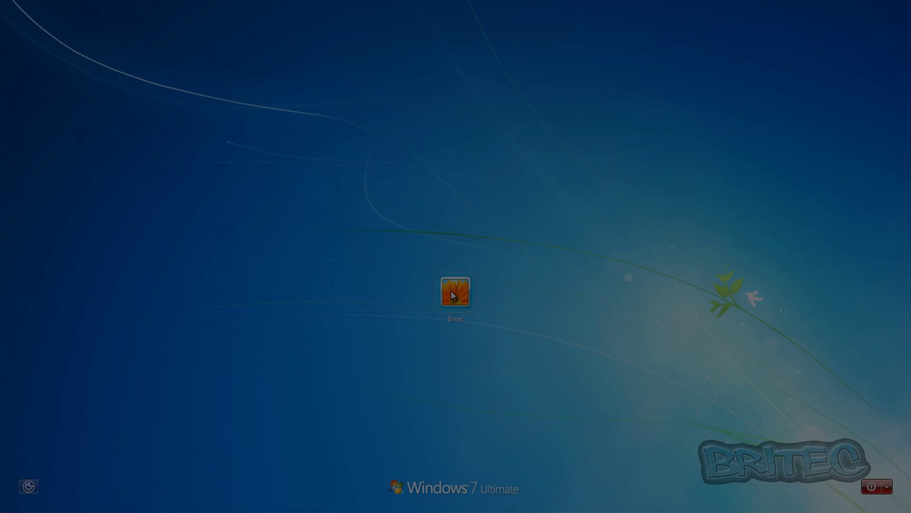
left_click(453, 291)
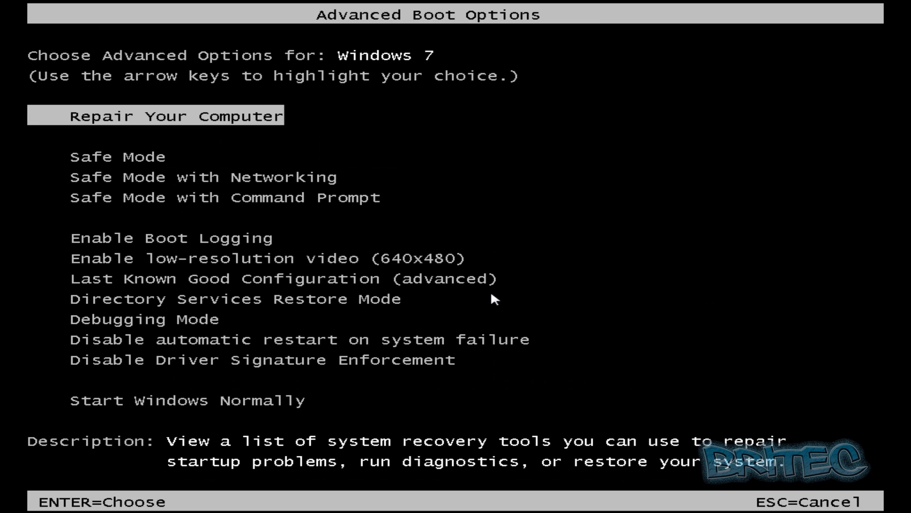
Select Safe Mode with Command Prompt from the boot menu and start Windows in it
key("Down")
key("Down")
key("Down")
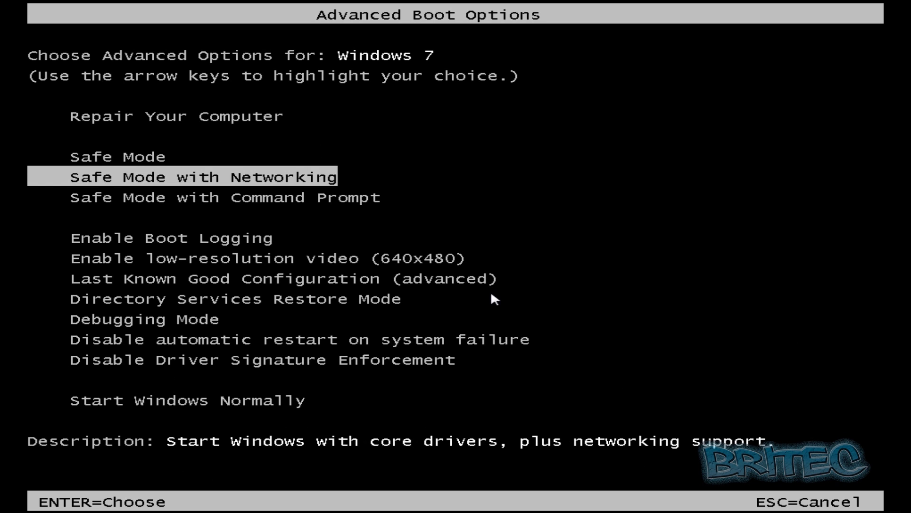
key("Up")
key("Up")
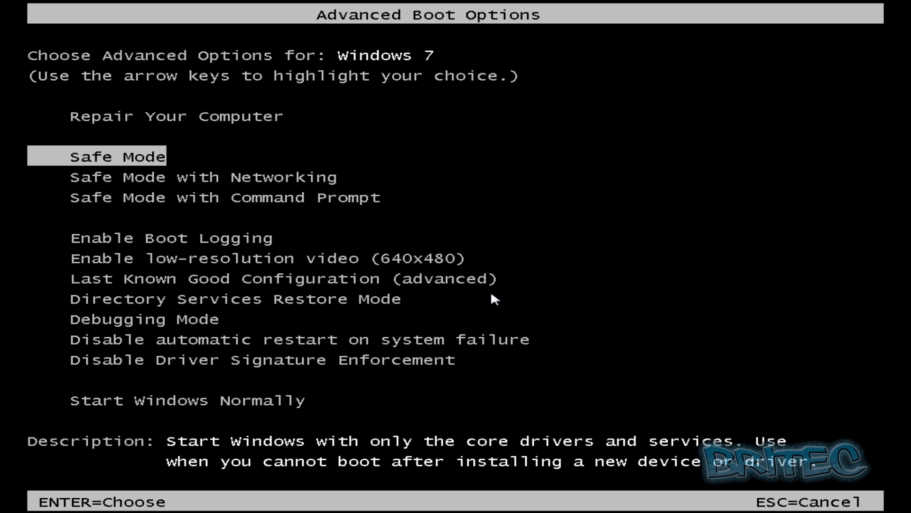
key("Down")
key("Down")
key("Up")
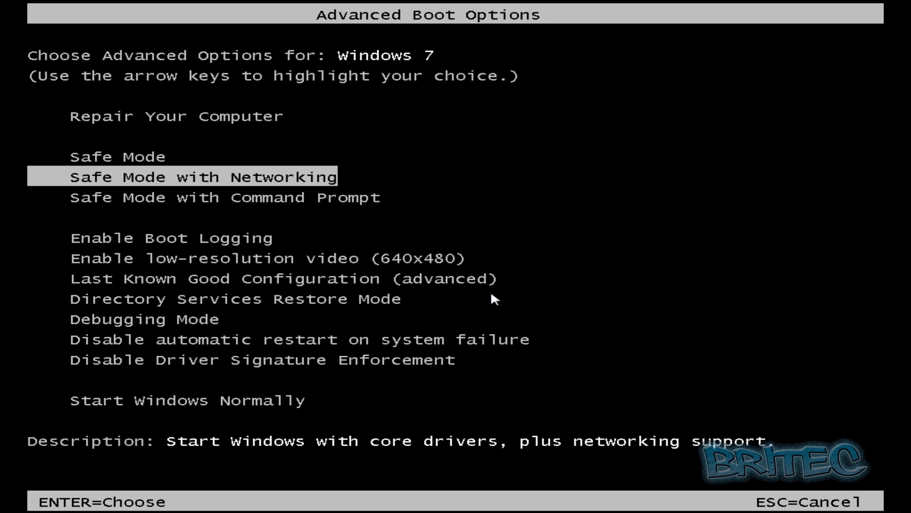
key("Up")
key("Down")
key("Down")
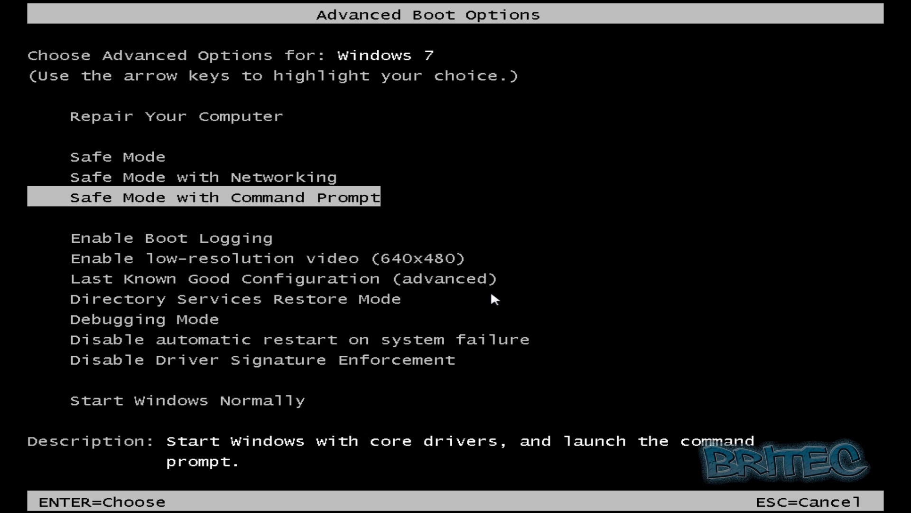
key("Return")
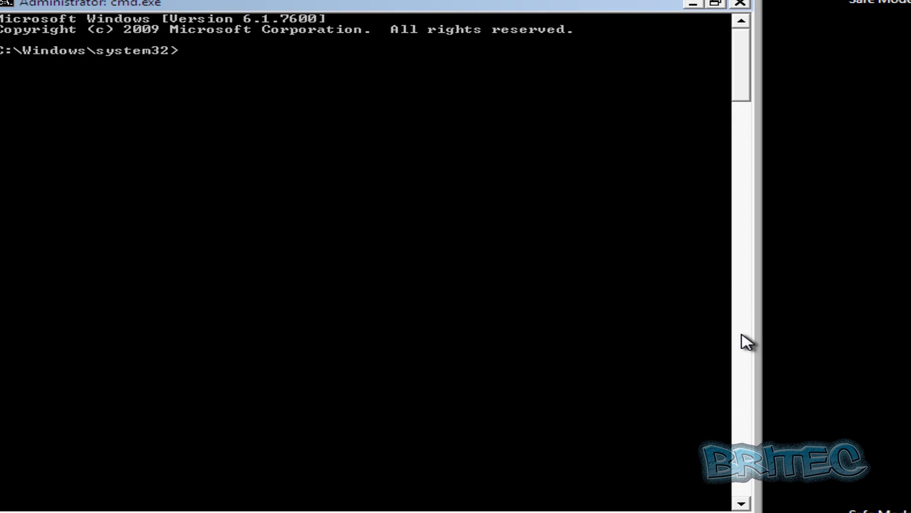
Run explorer at the prompt, then close the cmd and Help and Support windows
type("explorer")
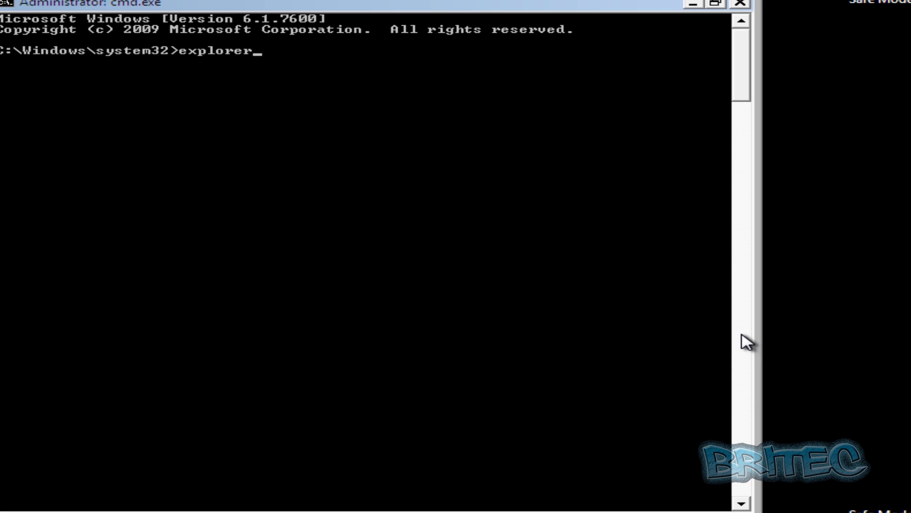
key("Return")
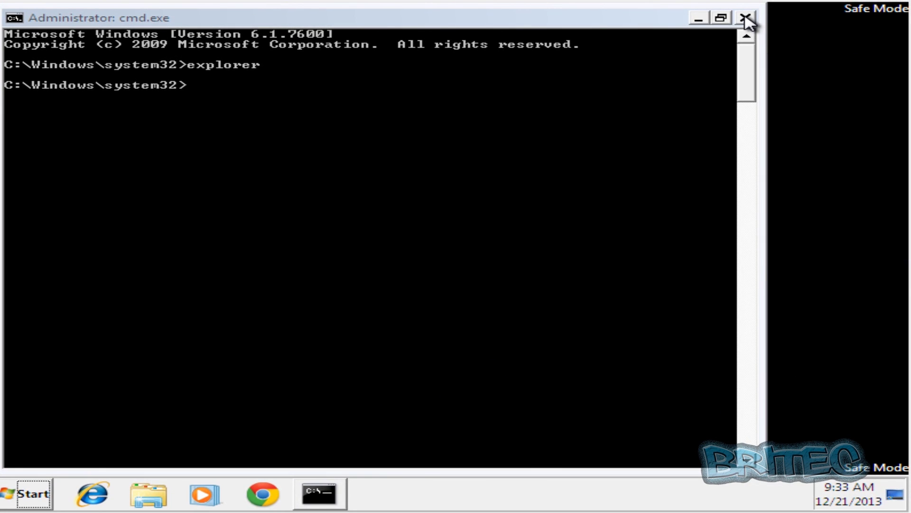
left_click(747, 20)
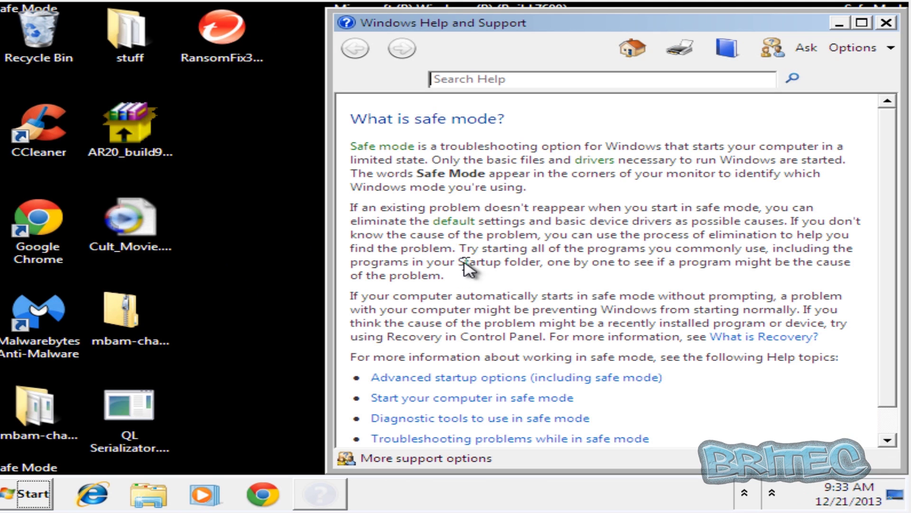
left_click(886, 22)
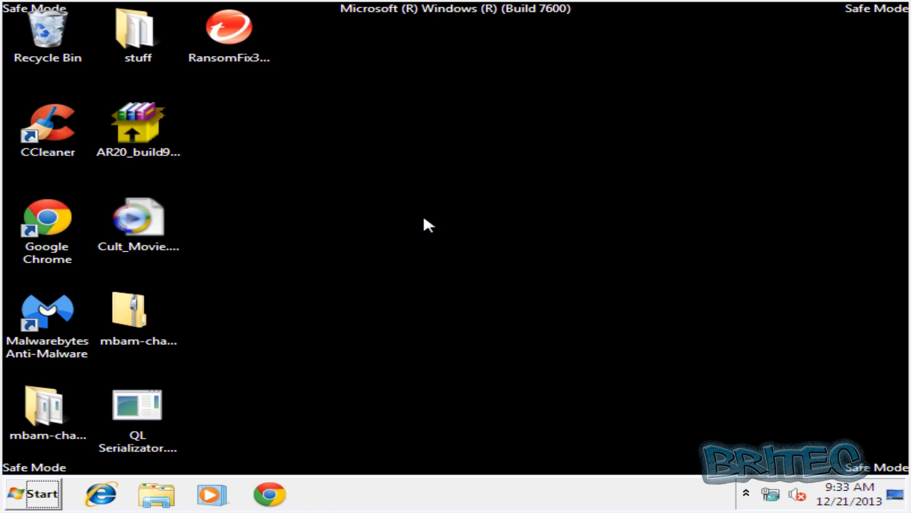
Check Computer, move AR20_build9 to the desktop centre, and install it via the WinRAR dialog
left_click(53, 498)
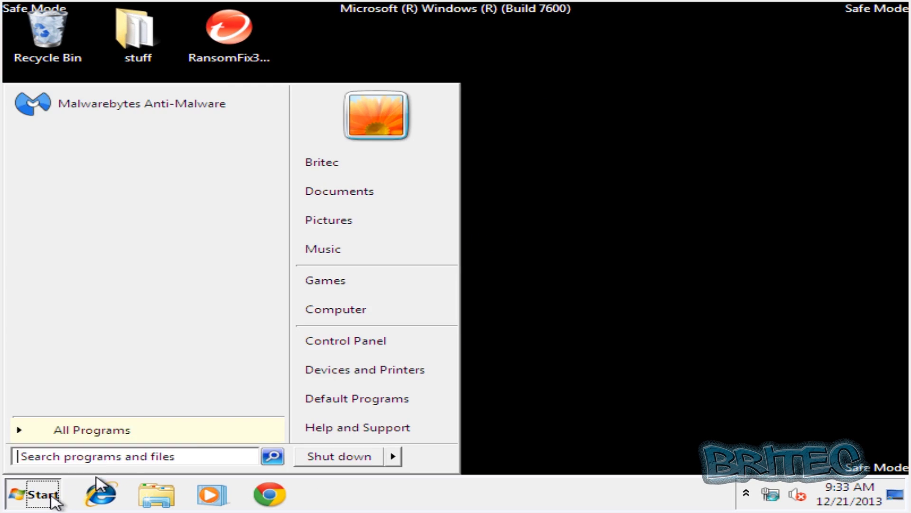
left_click(404, 324)
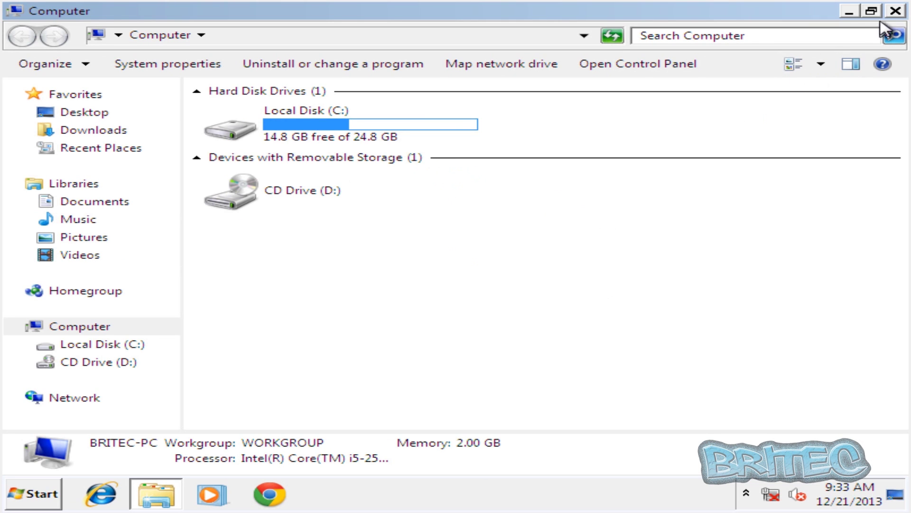
left_click(896, 11)
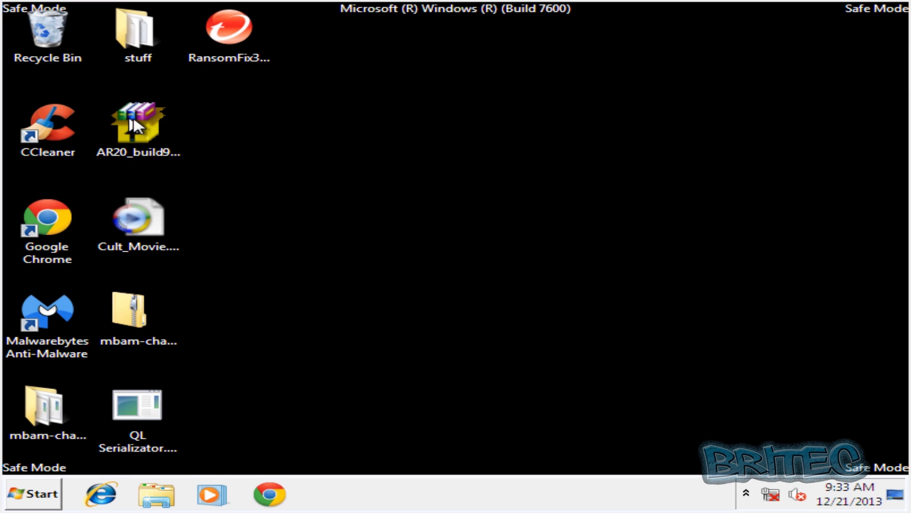
left_click_drag(135, 126, 499, 219)
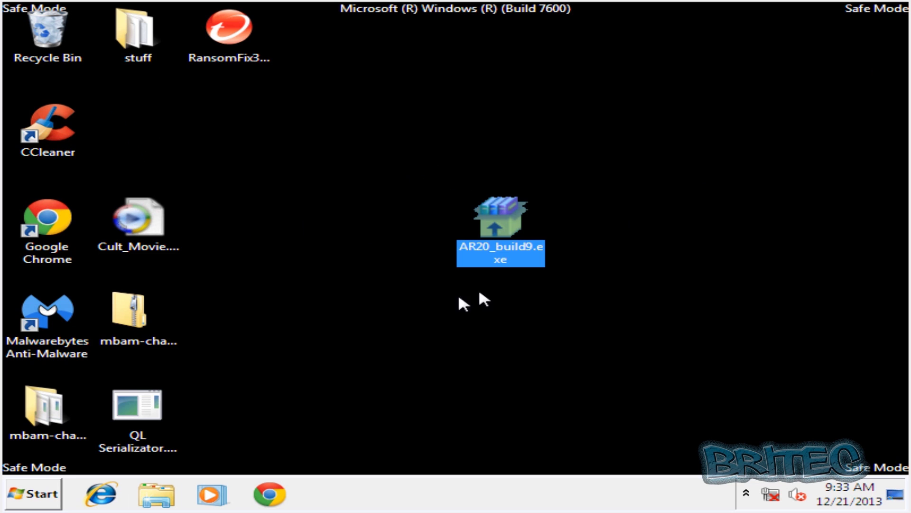
double_click(501, 230)
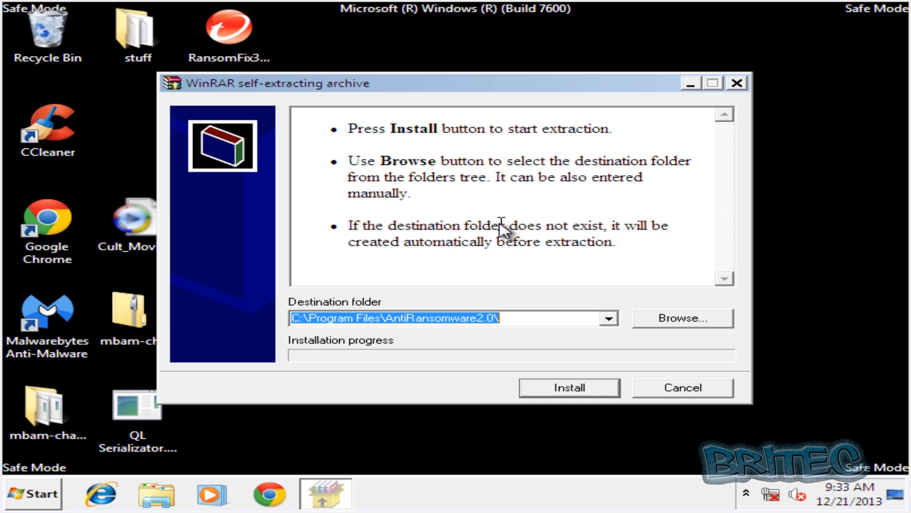
left_click(572, 389)
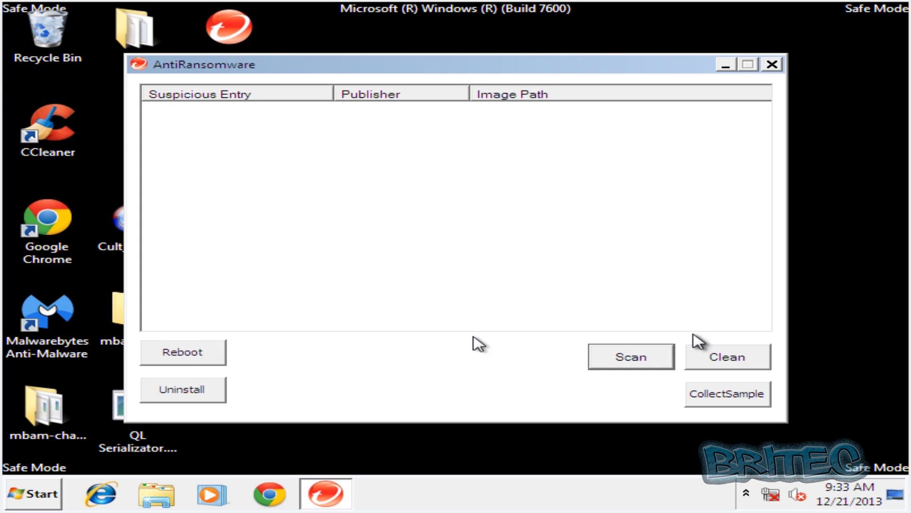
Run Clean with no entries listed, then confirm a reboot of the computer
left_click(734, 359)
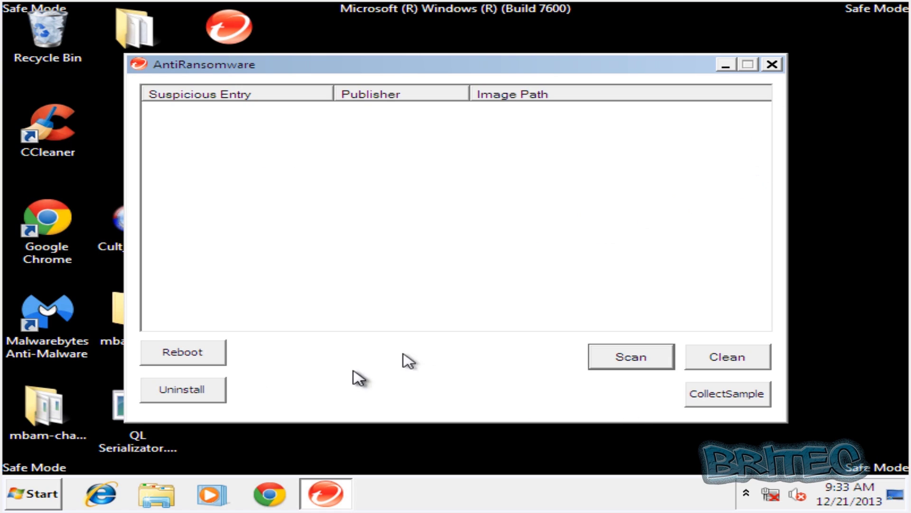
left_click(213, 357)
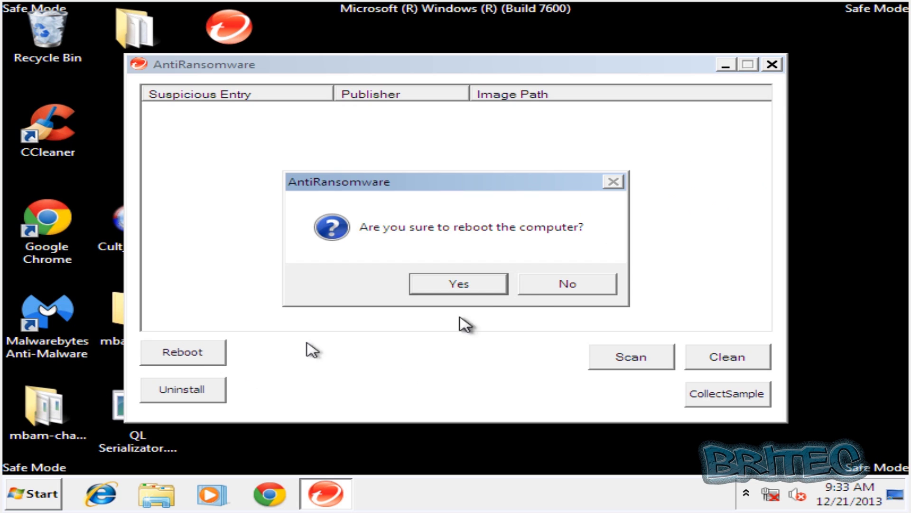
left_click(454, 284)
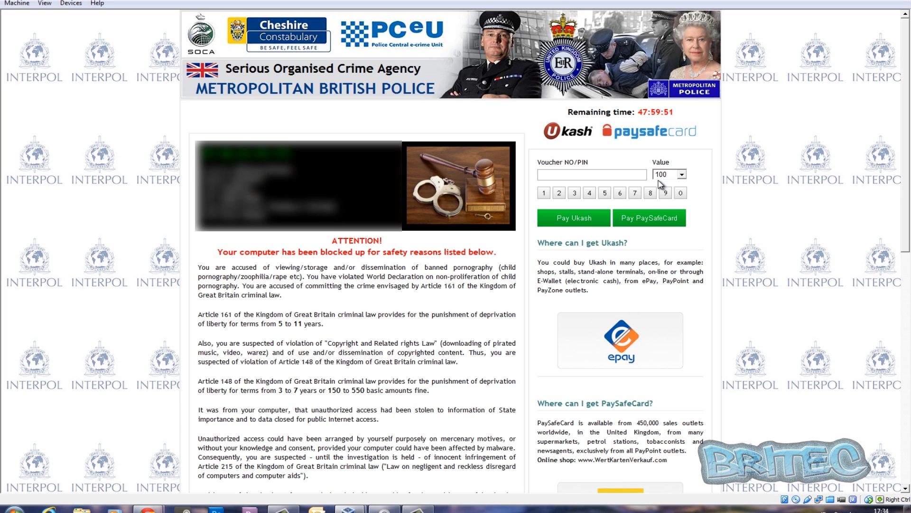
key("ctrl+t+i")
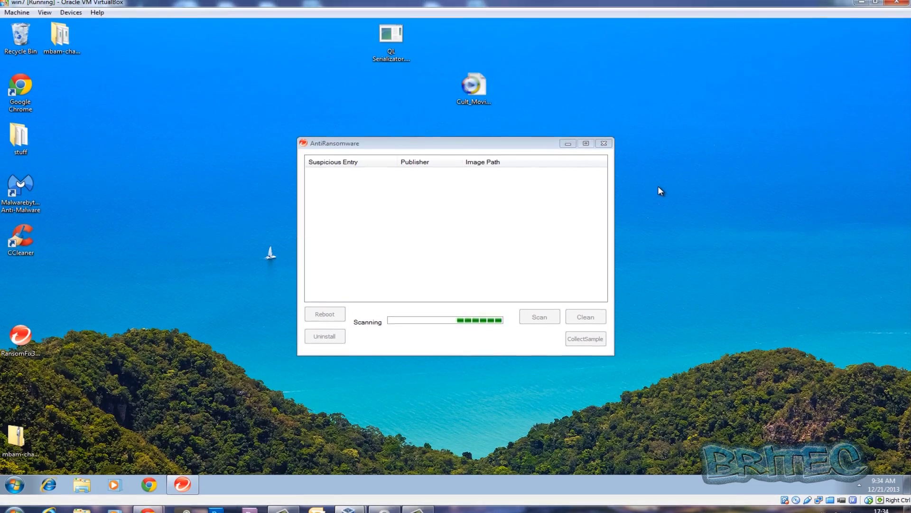
Tick the malicious shell entry and clean it, repeating the removal a second time
left_click(311, 183)
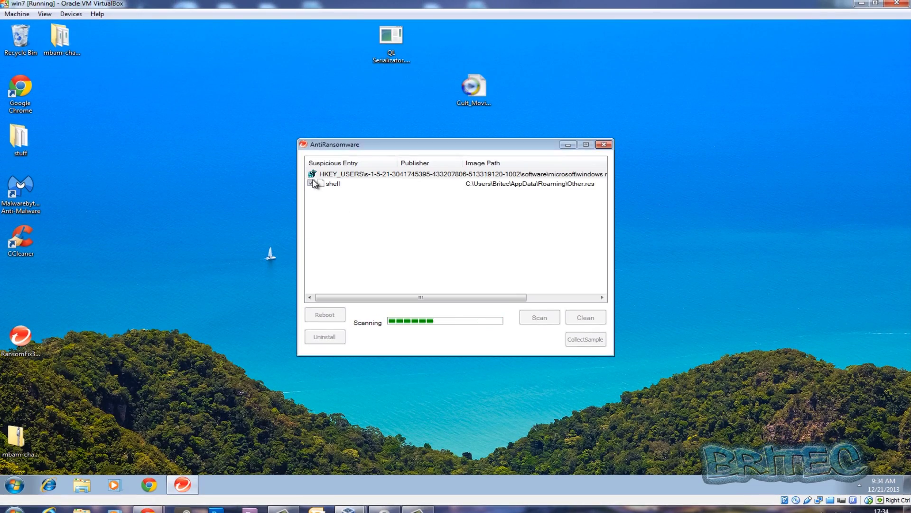
left_click(592, 322)
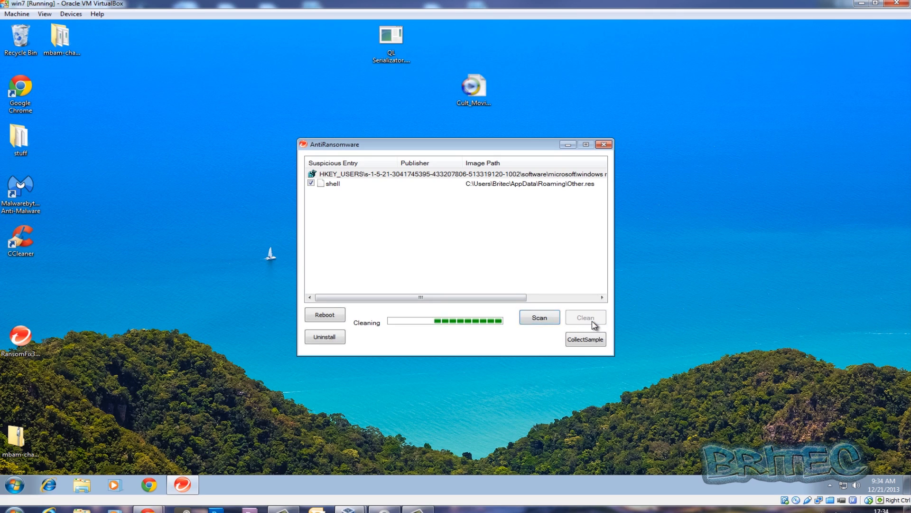
left_click(311, 184)
left_click(588, 317)
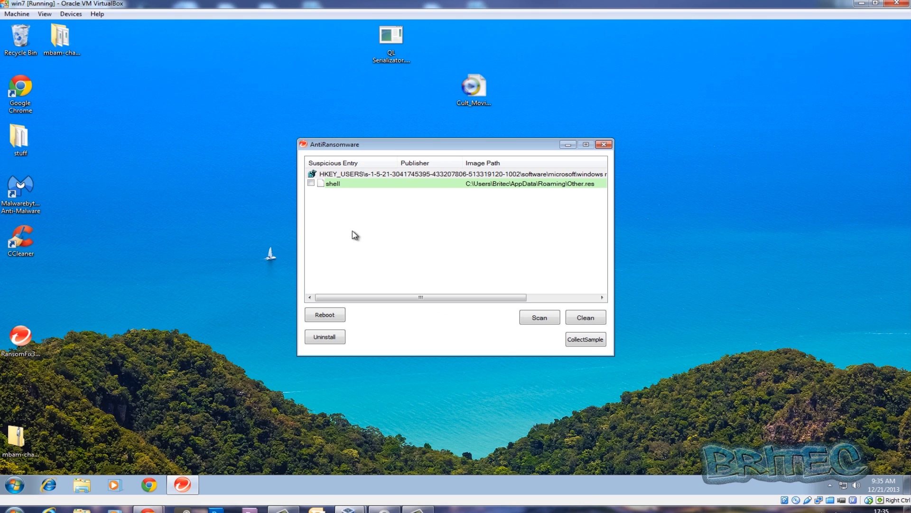
Clean the shell entry a third time and rescan for remaining ransomware entries
left_click(312, 183)
left_click(579, 320)
left_click(535, 320)
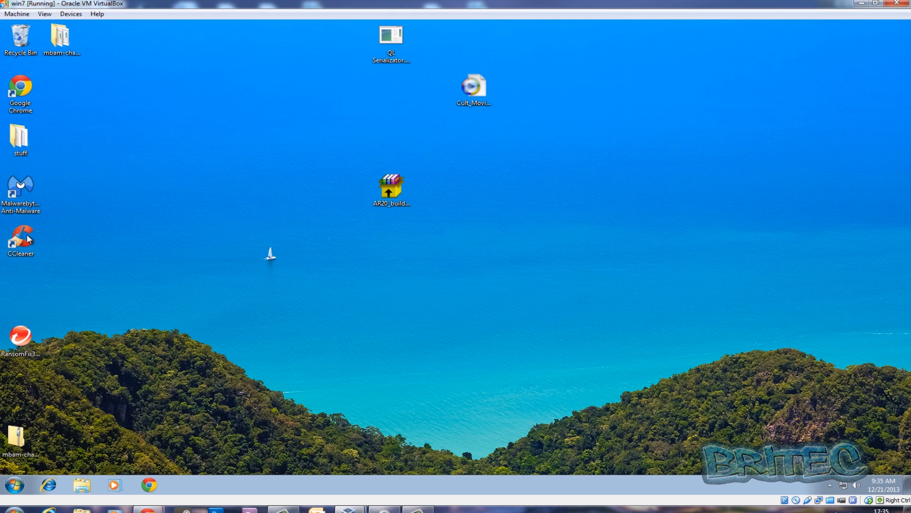
Move the Malwarebytes Anti-Malware shortcut to the middle of the desktop near AR20_build9
left_click_drag(20, 189, 268, 189)
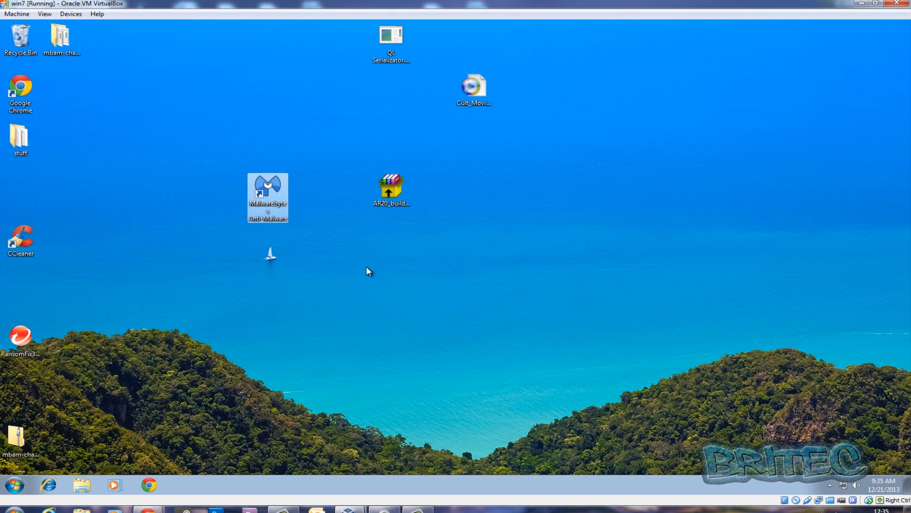